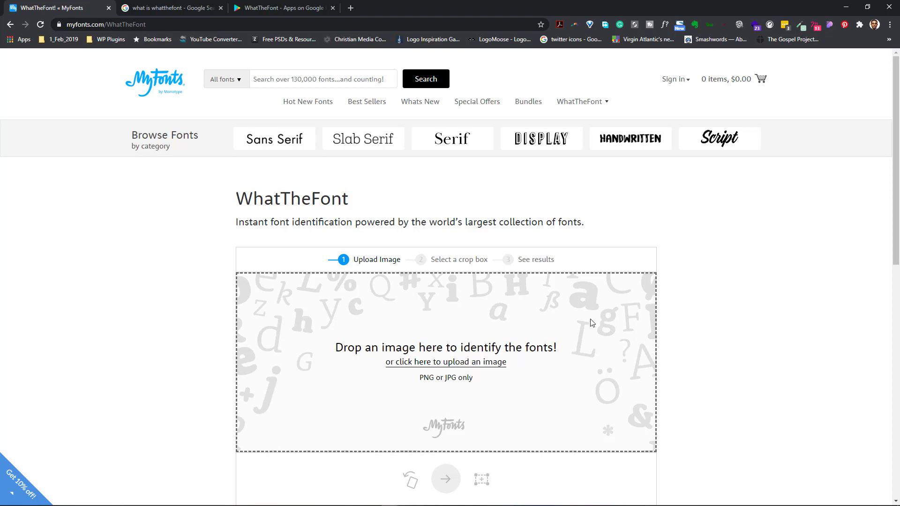
# - Upload the VILLAGE logo image to WhatTheFont
pyautogui.click(457, 366)
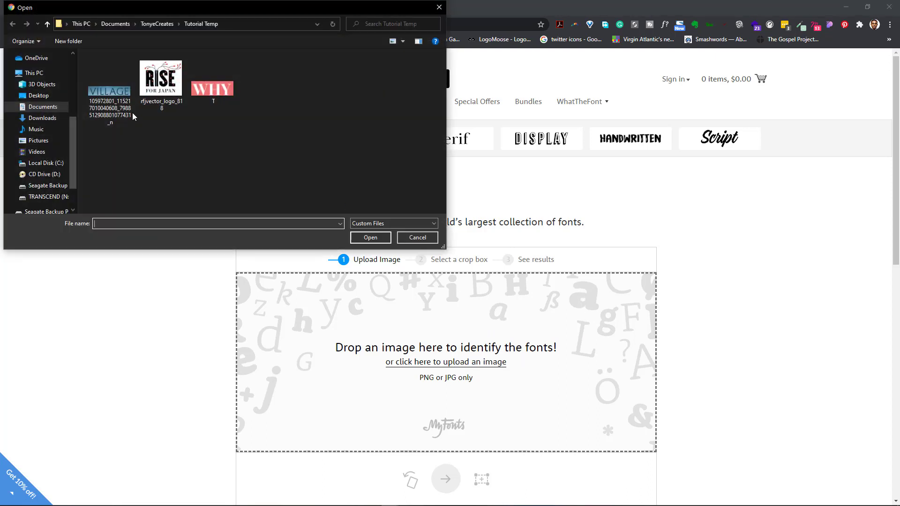
pyautogui.click(114, 94)
pyautogui.click(370, 238)
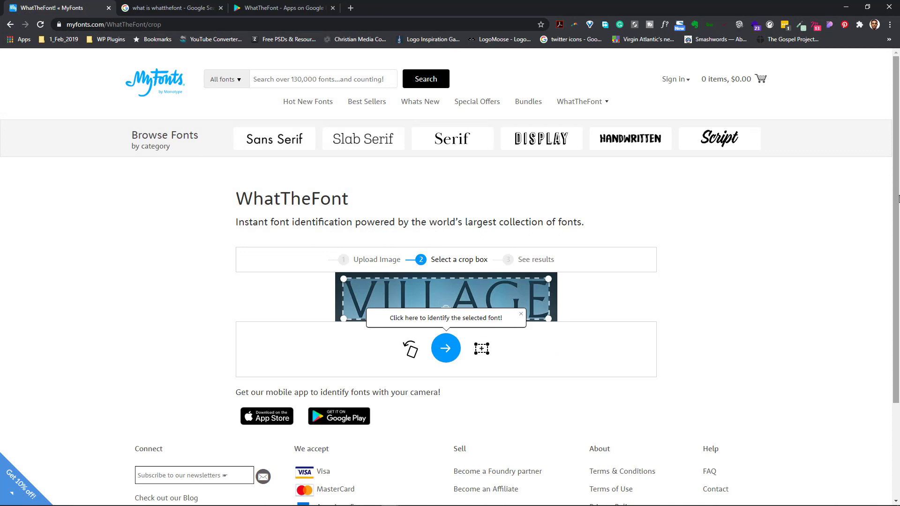
# - Fit the crop box around the VILLAGE lettering and submit it for identification
pyautogui.moveTo(899, 199); pyautogui.dragTo(892, 223)
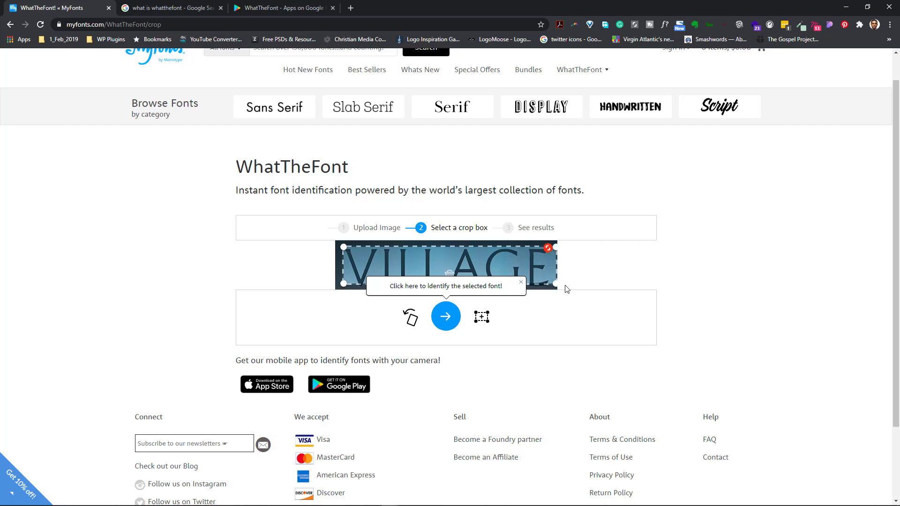
pyautogui.moveTo(549, 288)
pyautogui.mouseDown()
pyautogui.moveTo(383, 295)
pyautogui.moveTo(555, 290)
pyautogui.mouseUp()
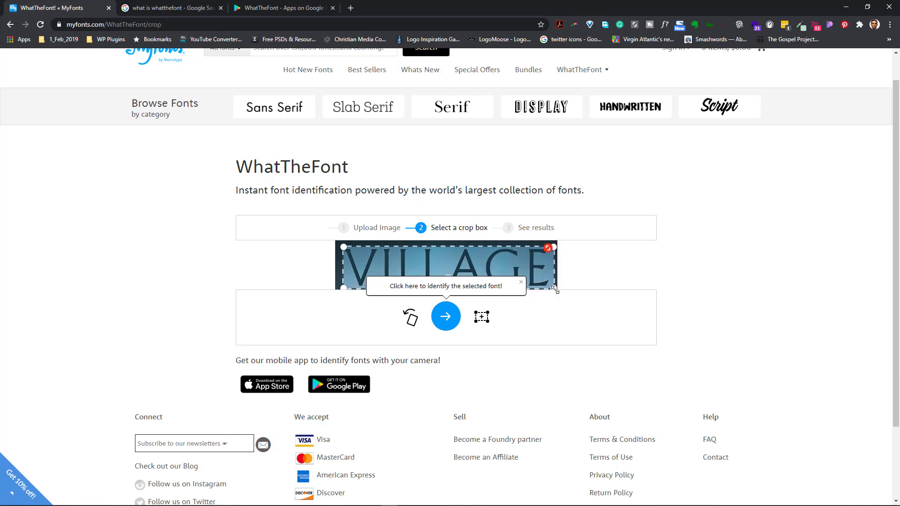
pyautogui.click(450, 321)
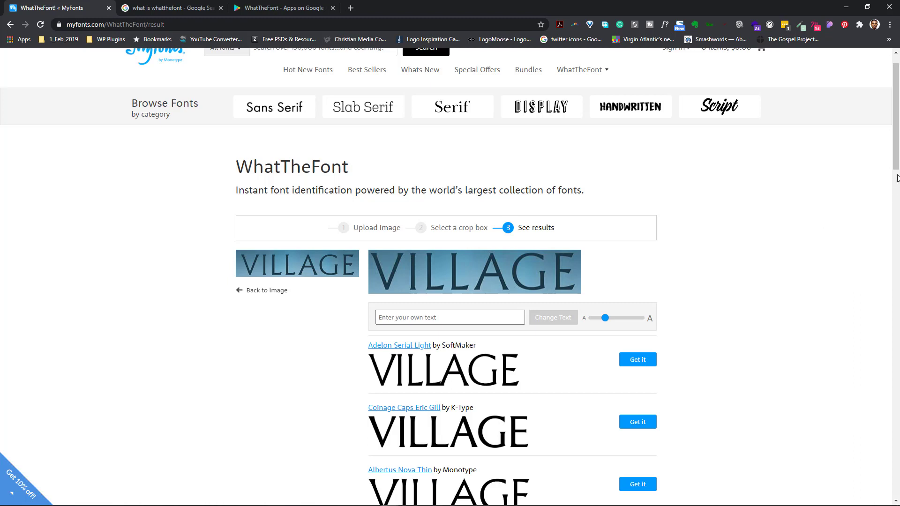
# - Scroll through the VILLAGE font matches, led by Adelon Serial Light
pyautogui.moveTo(898, 137); pyautogui.dragTo(898, 160)
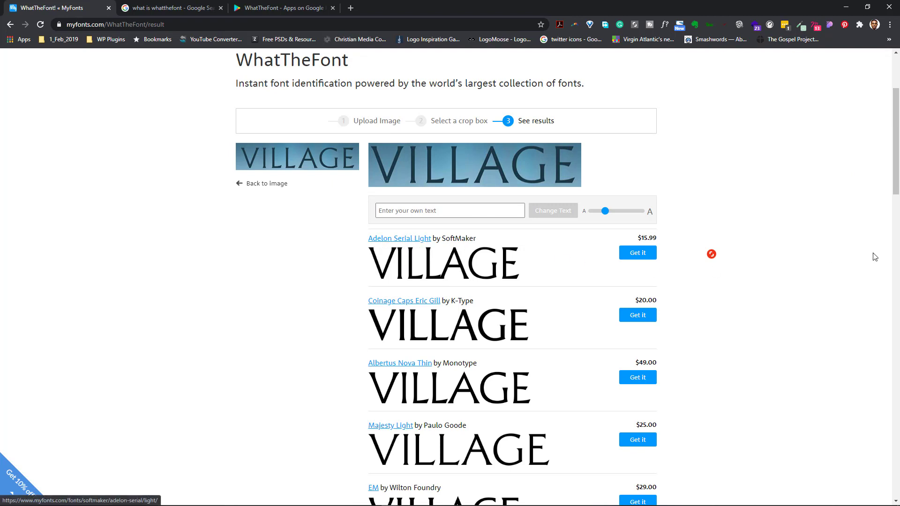
pyautogui.moveTo(898, 163)
pyautogui.mouseDown()
pyautogui.moveTo(898, 323)
pyautogui.moveTo(886, 388)
pyautogui.moveTo(896, 157)
pyautogui.mouseUp()
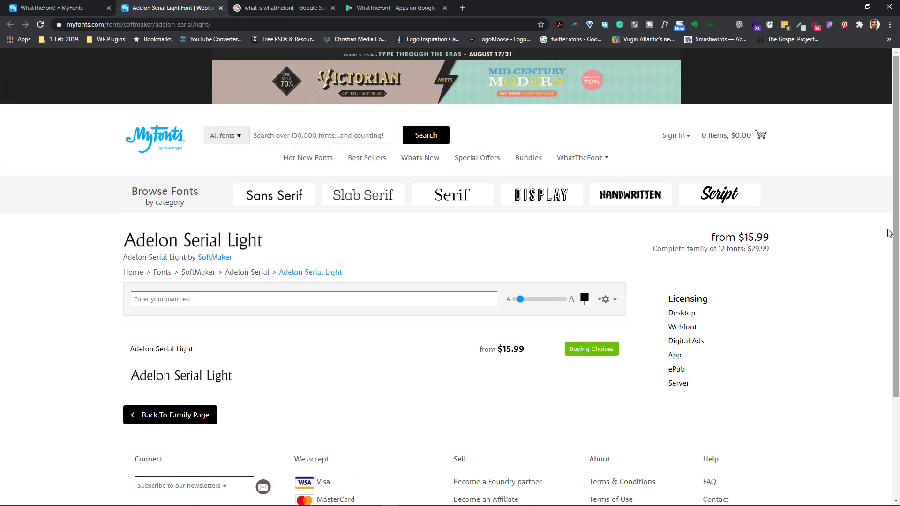
# - Preview Adelon Serial Light with the custom text 'Trade Winds' at a much larger size
pyautogui.click(150, 298)
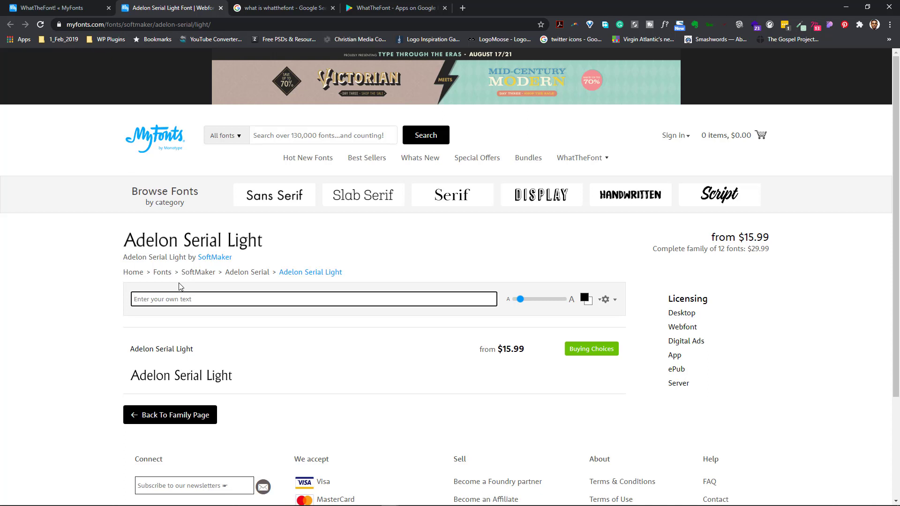
pyautogui.write('Tr')
pyautogui.write('ade Wi')
pyautogui.write('bnd')
pyautogui.press('BackSpace')
pyautogui.press('BackSpace')
pyautogui.press('BackSpace')
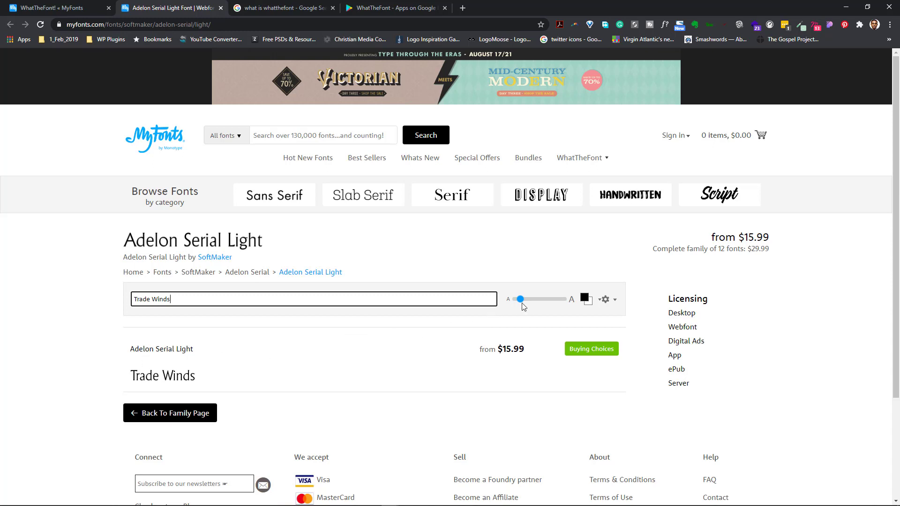
pyautogui.moveTo(521, 299); pyautogui.dragTo(546, 300)
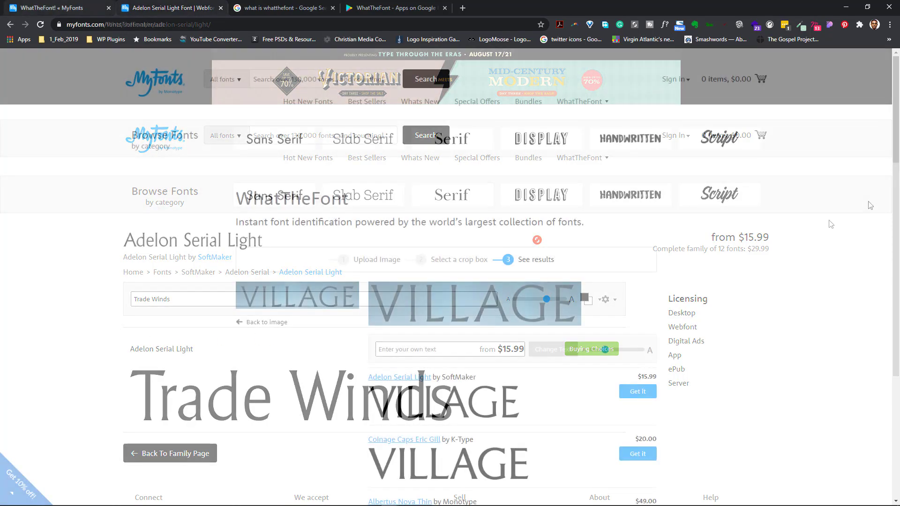
# - Sign in to the MyFonts account from the results page
pyautogui.moveTo(897, 120); pyautogui.dragTo(897, 442)
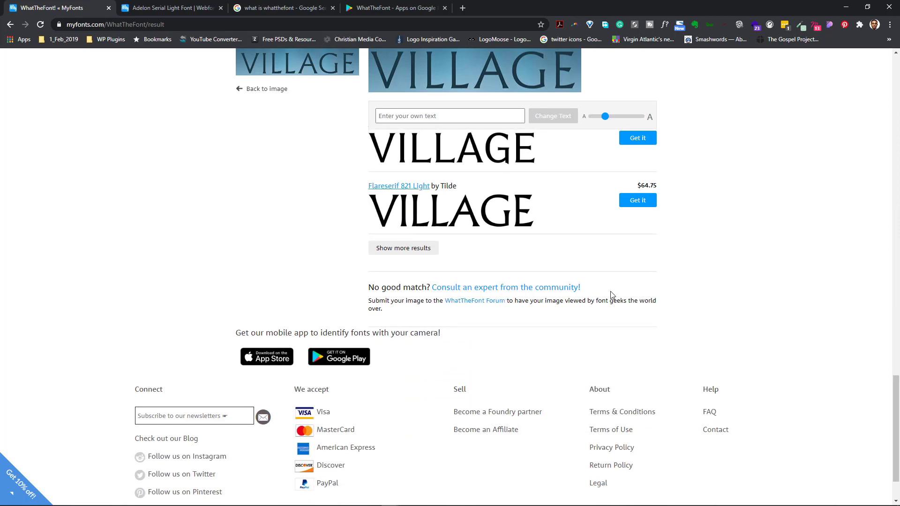
pyautogui.moveTo(896, 417); pyautogui.dragTo(897, 107)
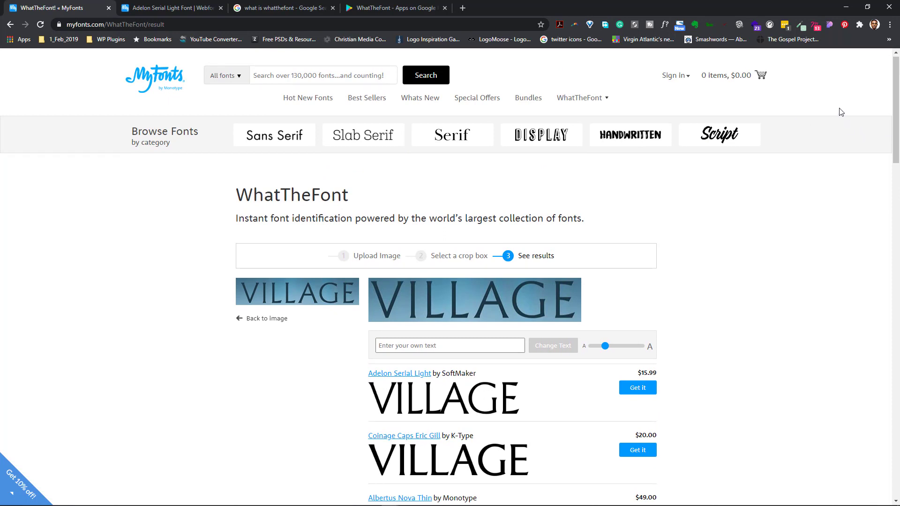
pyautogui.click(689, 79)
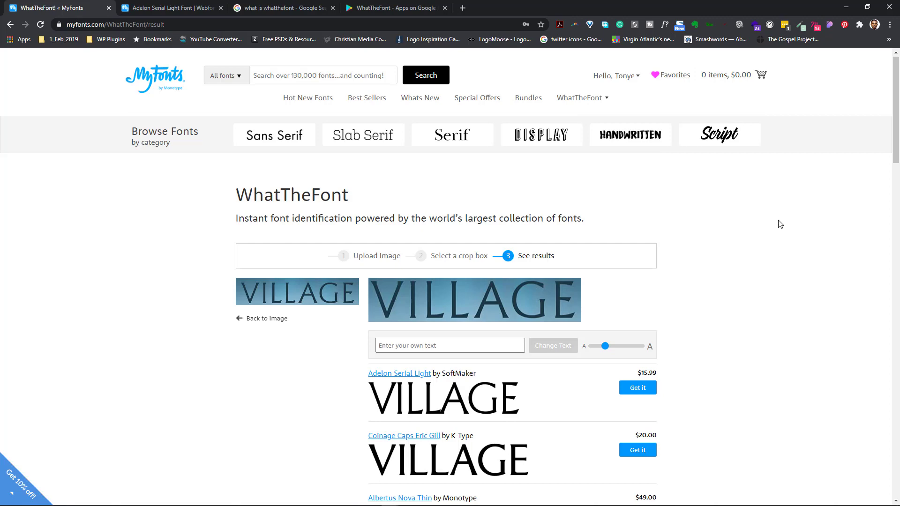
# - Start a community forum case for the VILLAGE sample image
pyautogui.moveTo(898, 99); pyautogui.dragTo(891, 404)
pyautogui.scroll(-3, 891, 404)
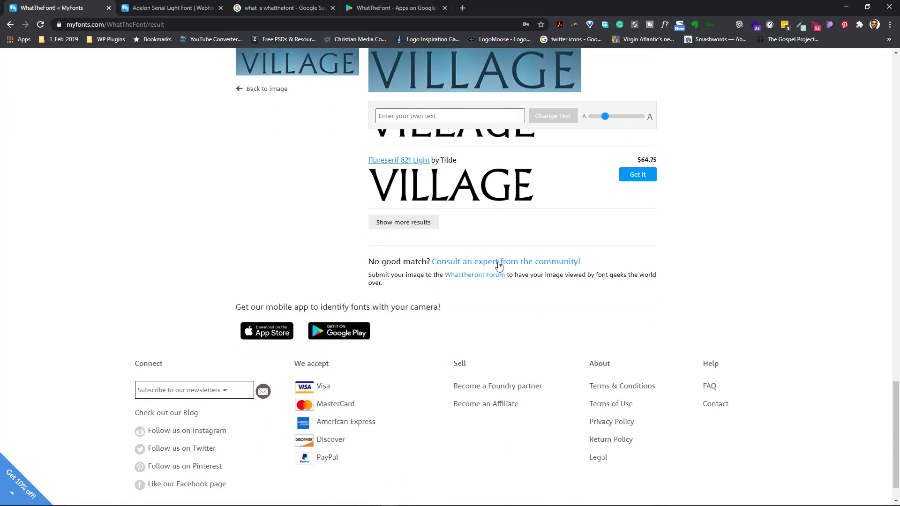
pyautogui.click(528, 262)
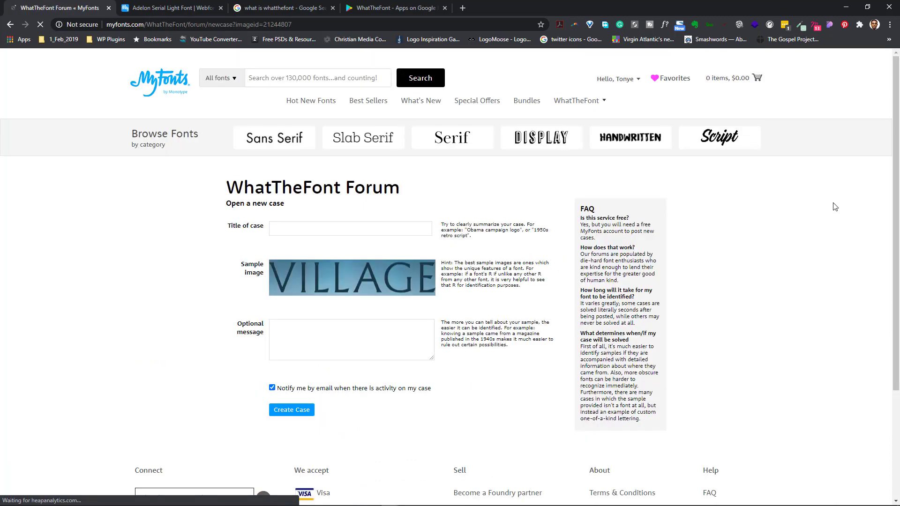
# - Title the forum case 'Village font' and review the rest of the form
pyautogui.click(287, 229)
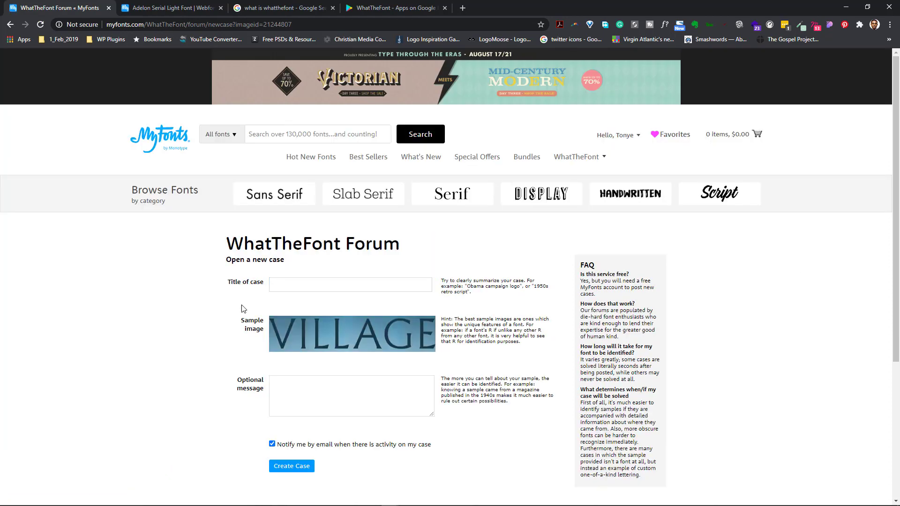
pyautogui.click(339, 278)
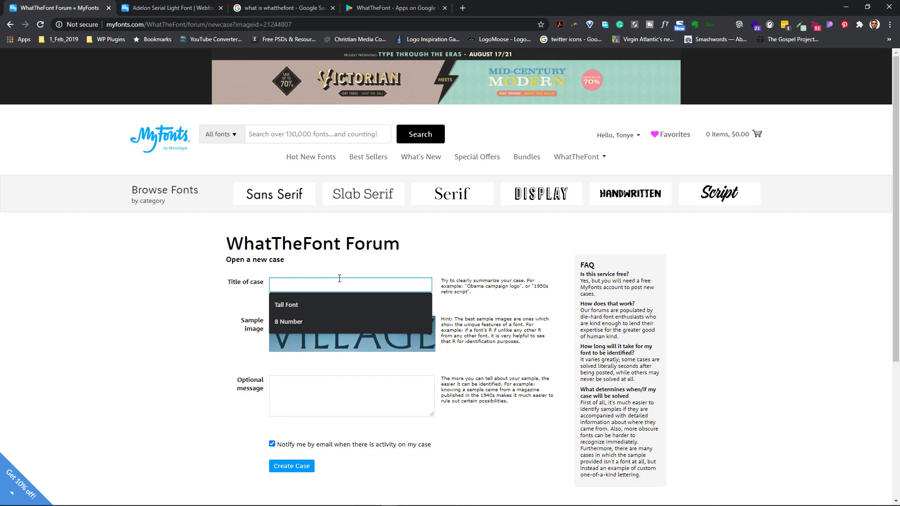
pyautogui.write('Village font')
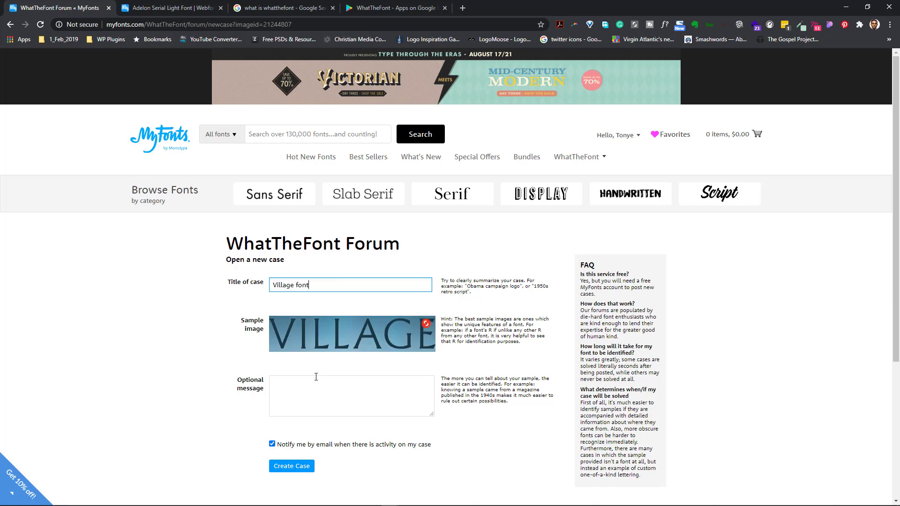
pyautogui.scroll(-2, 890, 271)
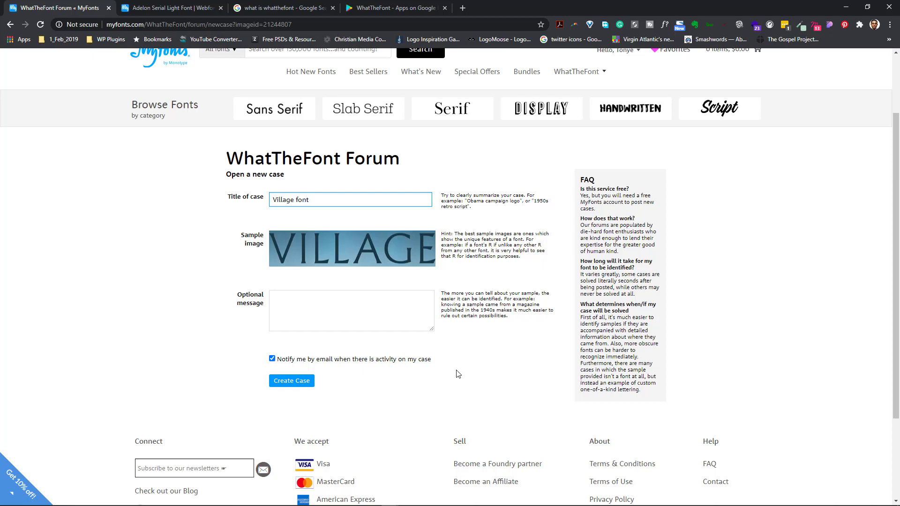
pyautogui.scroll(-1, 897, 252)
pyautogui.scroll(2, 896, 251)
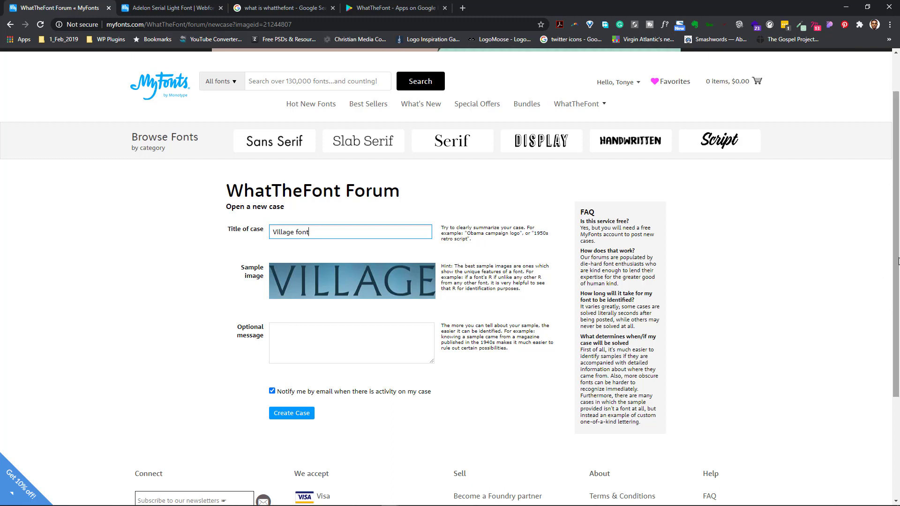
pyautogui.scroll(2, 893, 215)
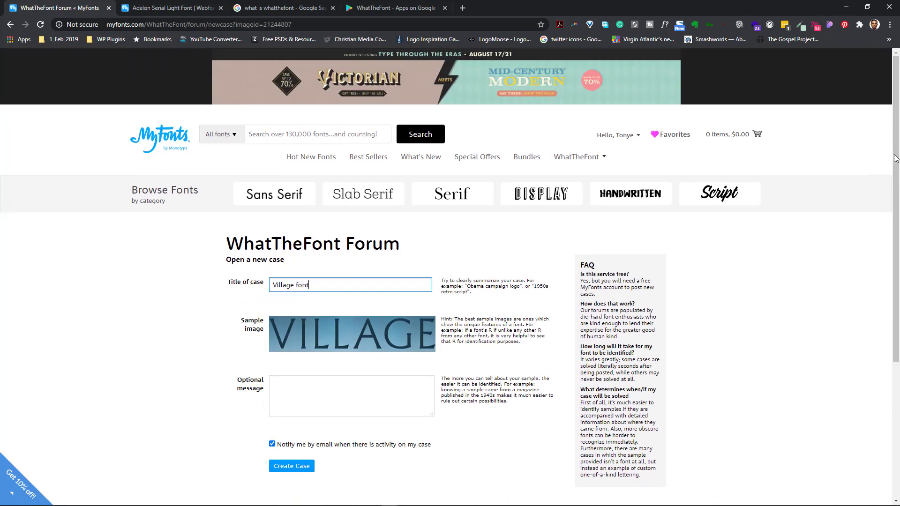
# - Show the account's WhatTheFont forum posts from the Hello account menu
pyautogui.click(635, 136)
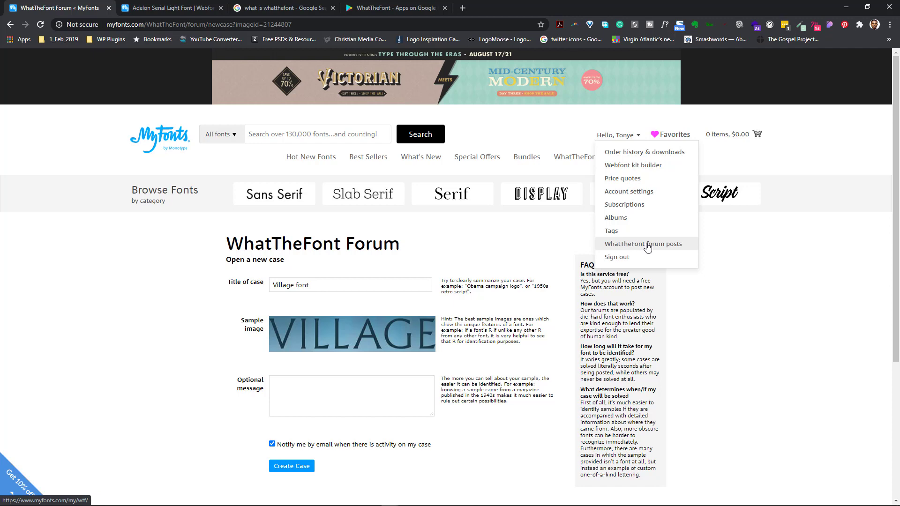
pyautogui.click(666, 248)
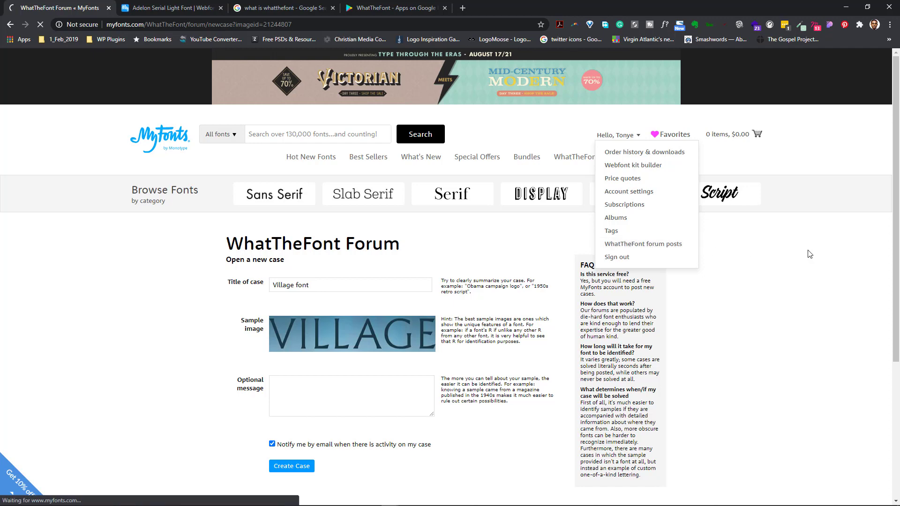